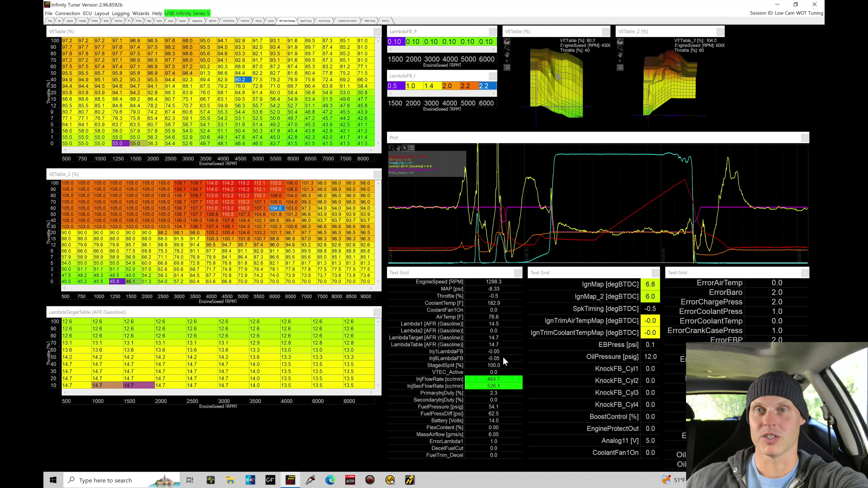
Save the current log data as a session named low cam pull 3 in the EPA EP3 ITB K24 folder
key("ctrl+s")
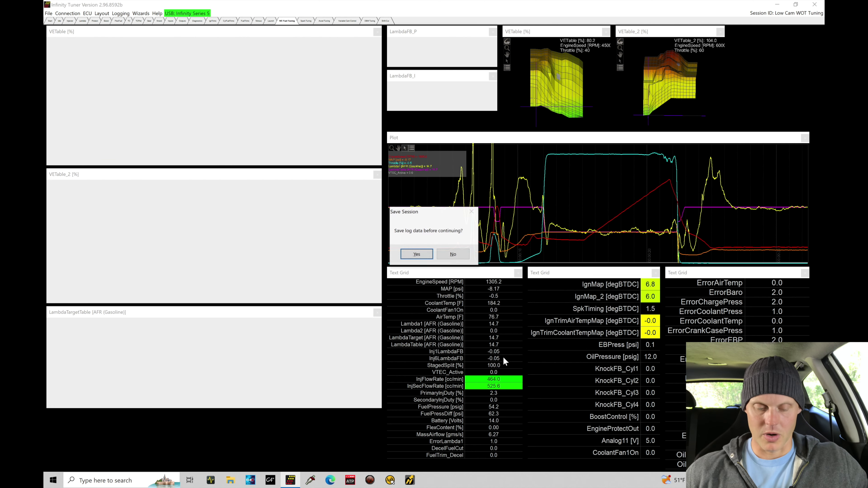
left_click(421, 254)
left_click(437, 228)
left_click(453, 298)
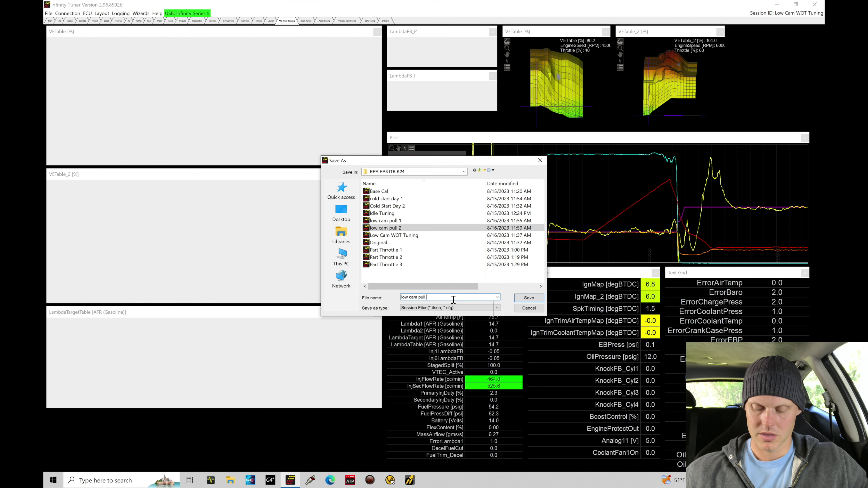
key("Return")
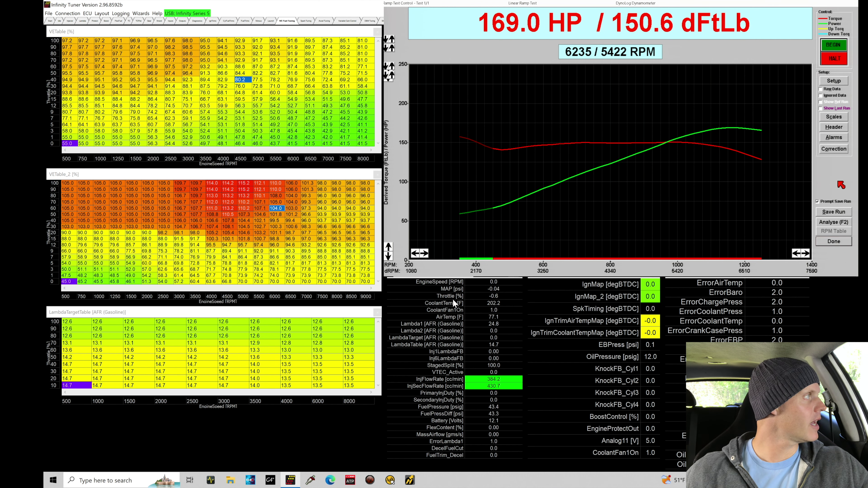
Save the finished dyno run with the test ID 20 VTC PULL
left_click(834, 212)
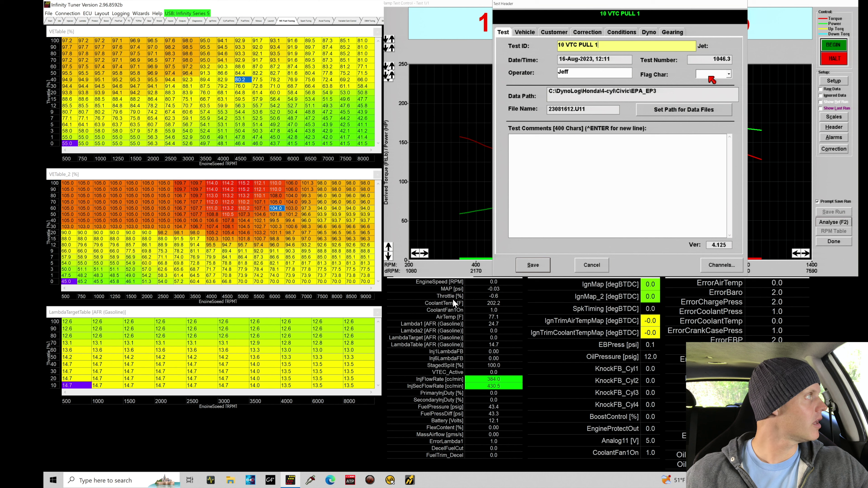
key("BackSpace")
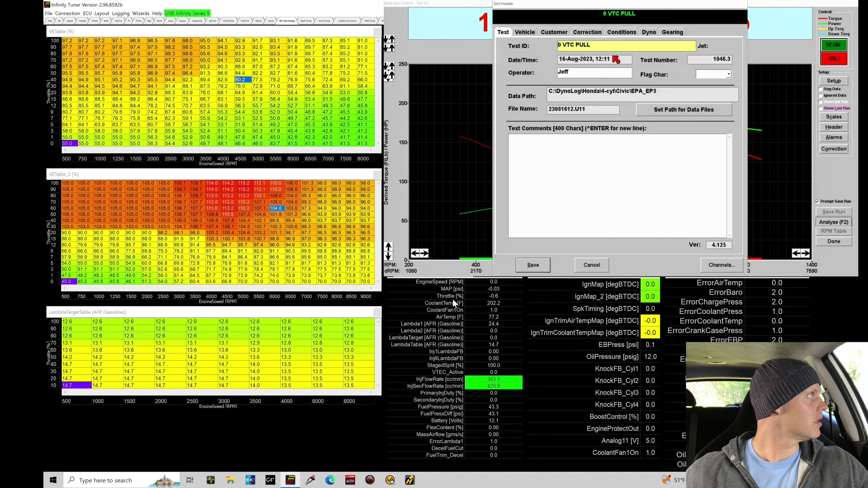
key("Return")
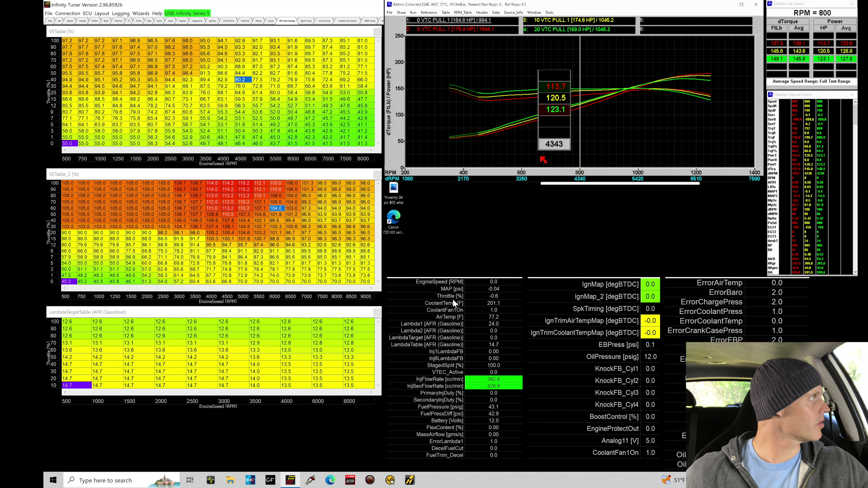
Enlarge the dyno graph and compare the overlaid VTC pulls' power and torque at low, middle and high engine speeds
left_click_drag(511, 187, 504, 278)
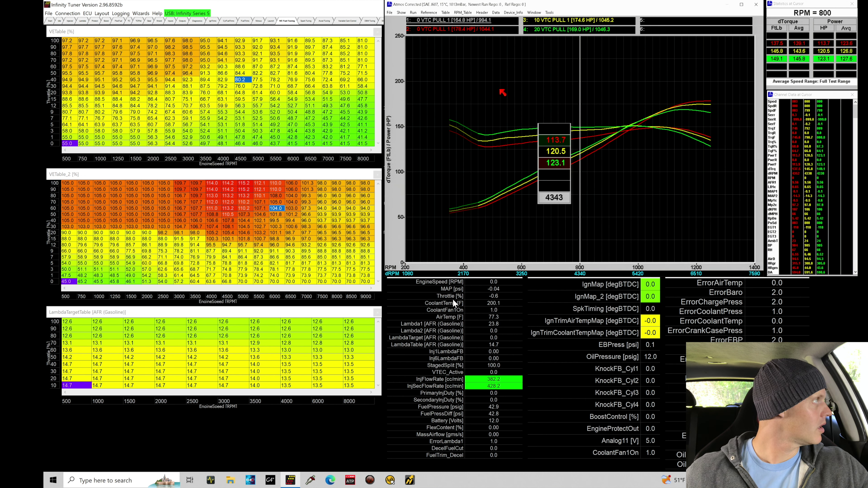
left_click(500, 90)
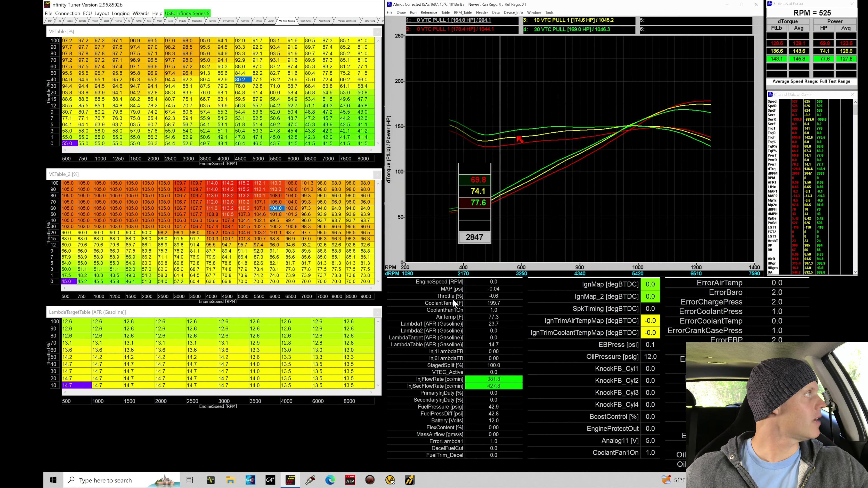
left_click(616, 113)
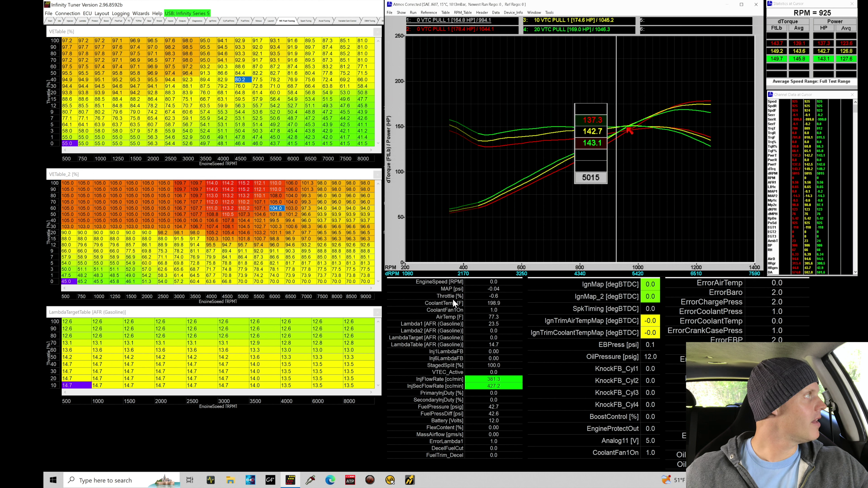
left_click(653, 91)
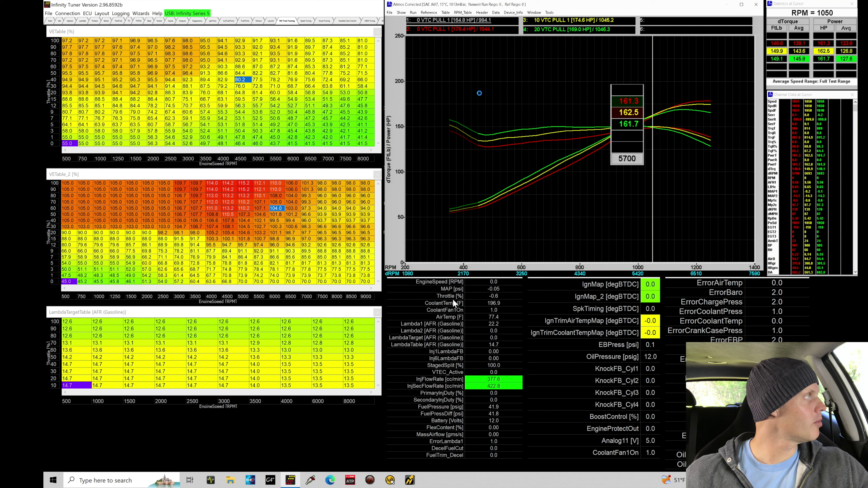
left_click(480, 95)
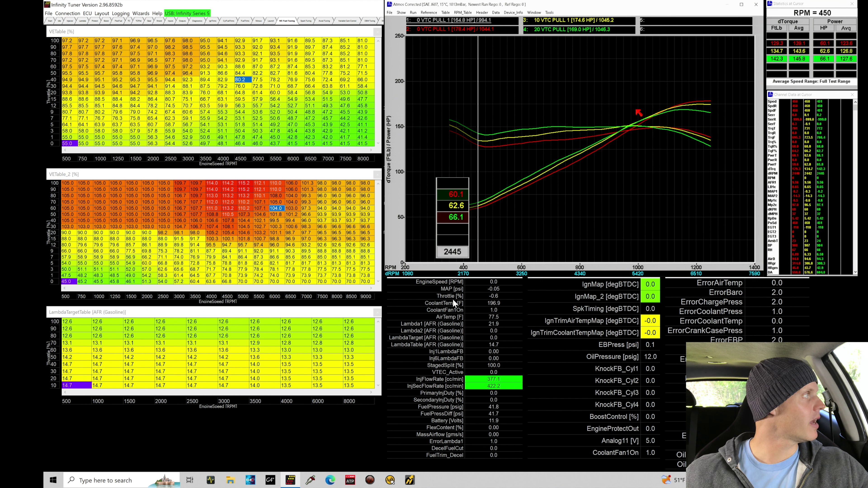
left_click(646, 107)
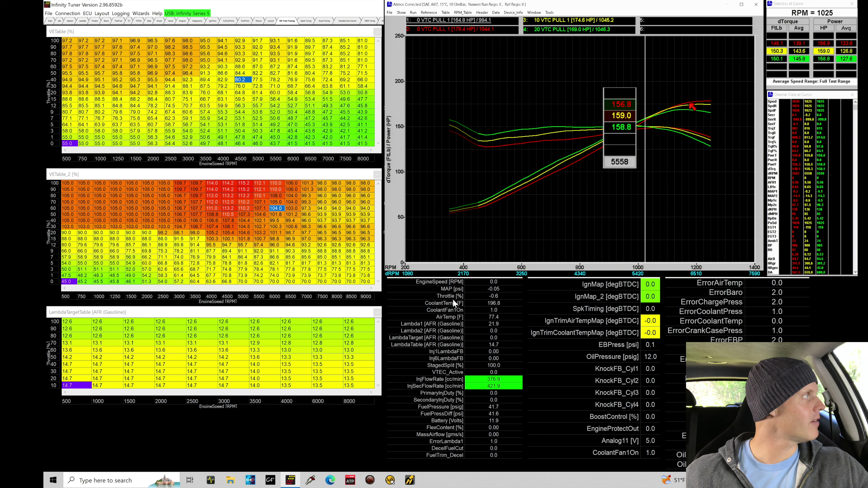
left_click(696, 73)
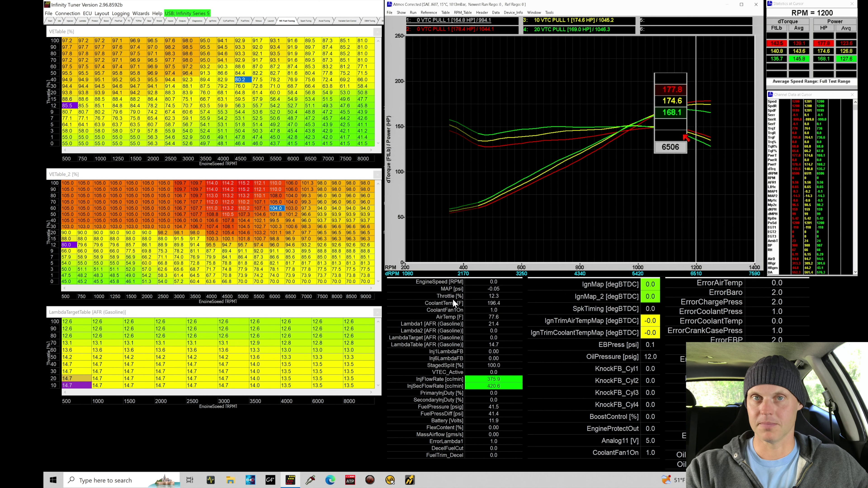
Switch to Infinity Tuner and open the saved log session low cam pull 3
key("alt+Tab")
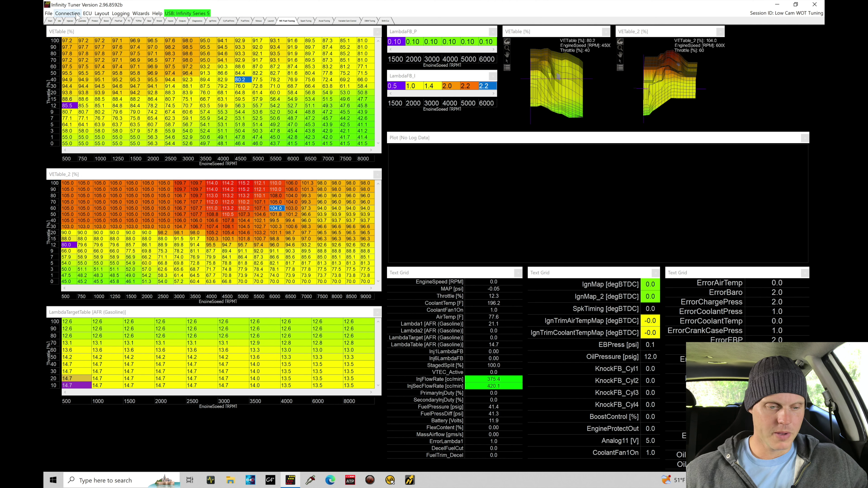
left_click(48, 13)
left_click(48, 22)
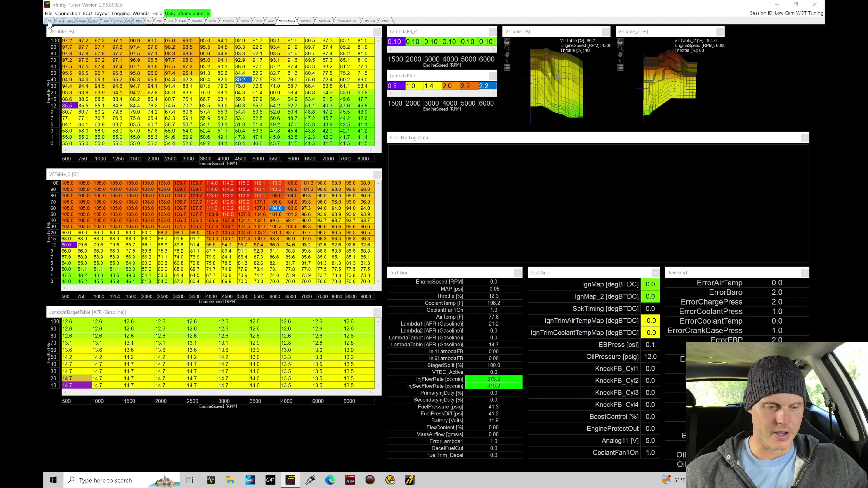
double_click(414, 235)
left_click(461, 257)
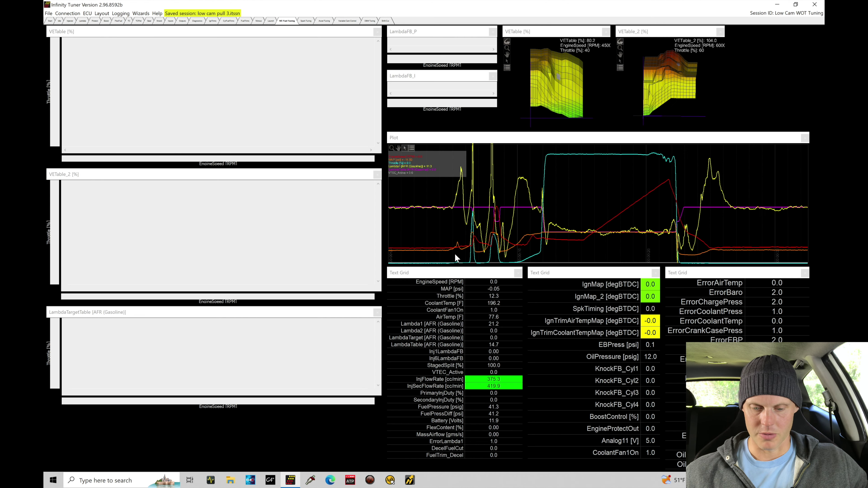
Examine measured lambda against target, lambda feedback and throttle position along the logged full-throttle pull, especially near its high-rpm end
left_click_drag(561, 224, 589, 220)
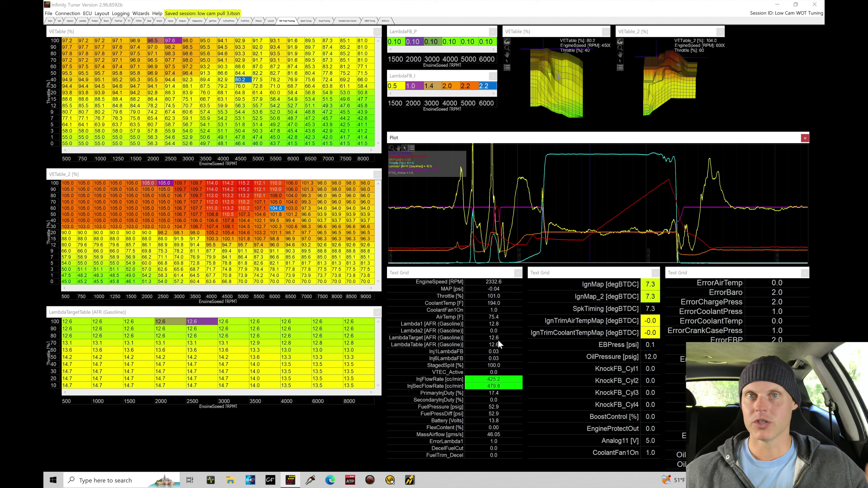
left_click_drag(592, 195, 630, 192)
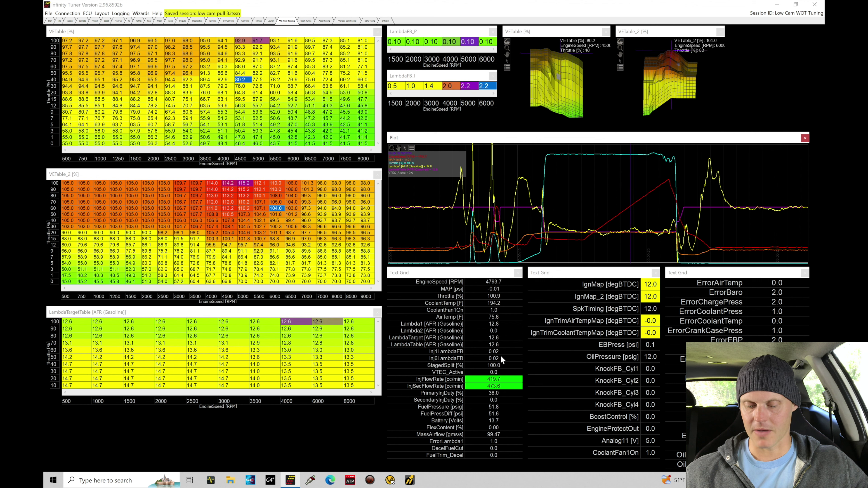
left_click_drag(630, 194, 653, 192)
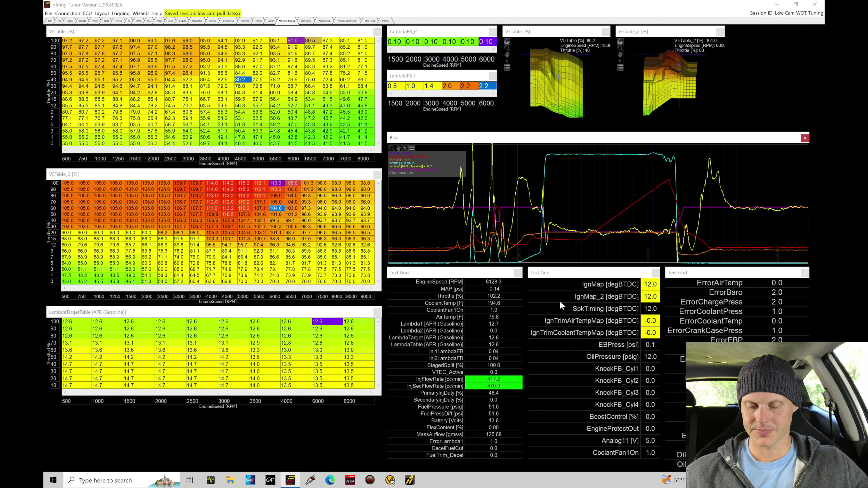
left_click_drag(657, 201, 666, 202)
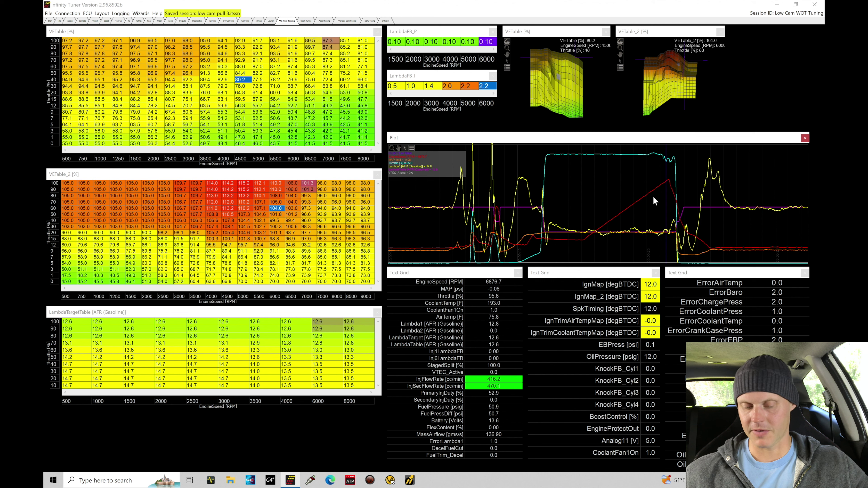
left_click(660, 192)
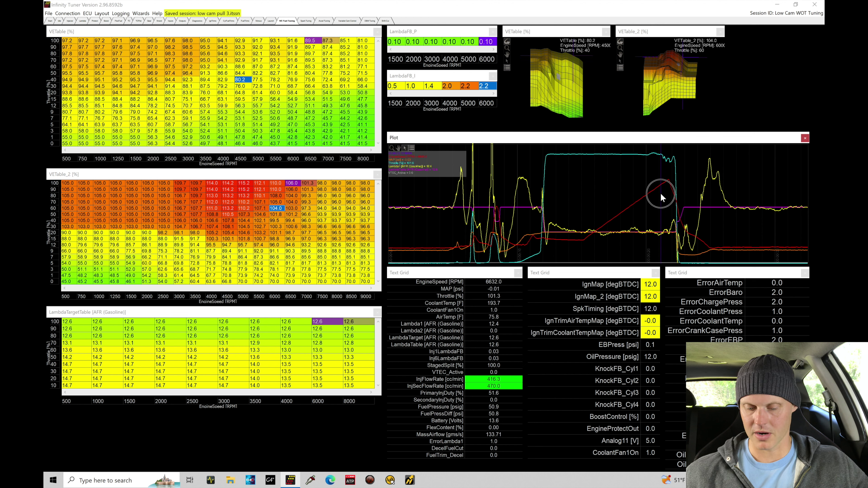
left_click_drag(661, 193, 666, 193)
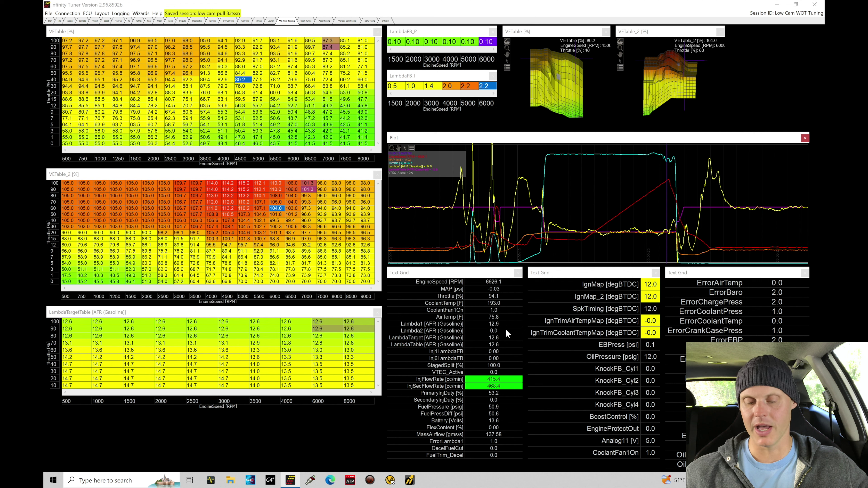
left_click_drag(656, 185, 662, 186)
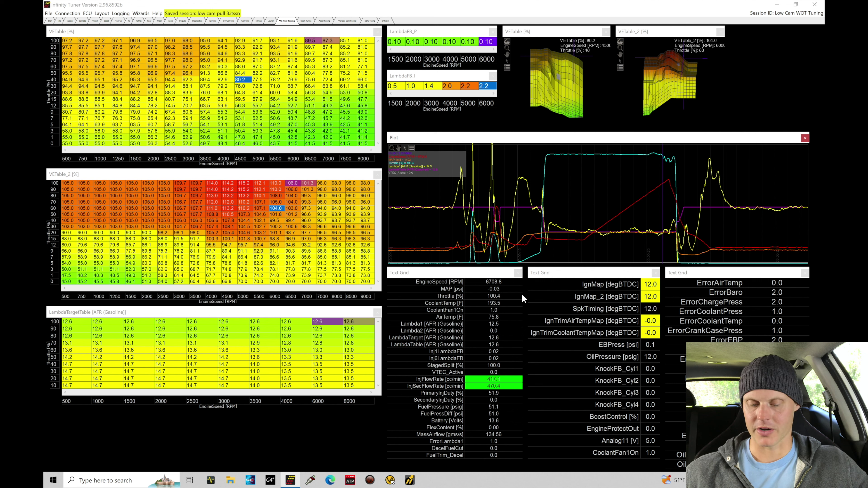
left_click(661, 198)
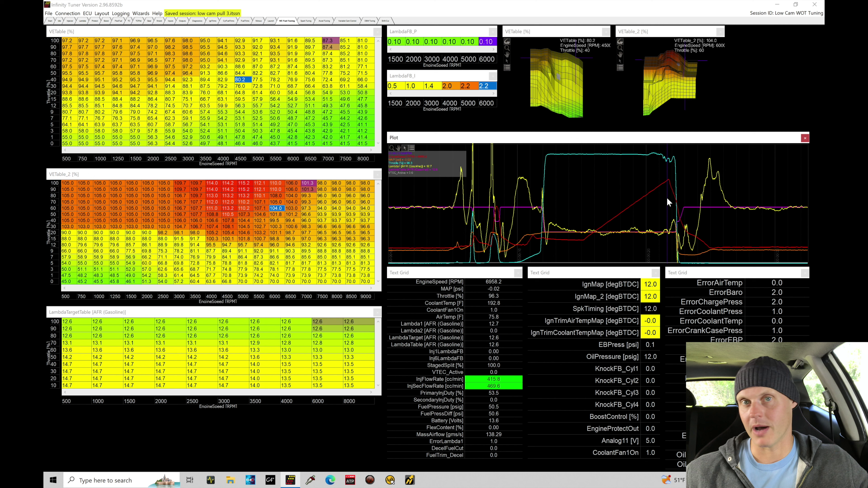
Return to the dyno's ramp test control and begin another linear ramp test
left_click(324, 125)
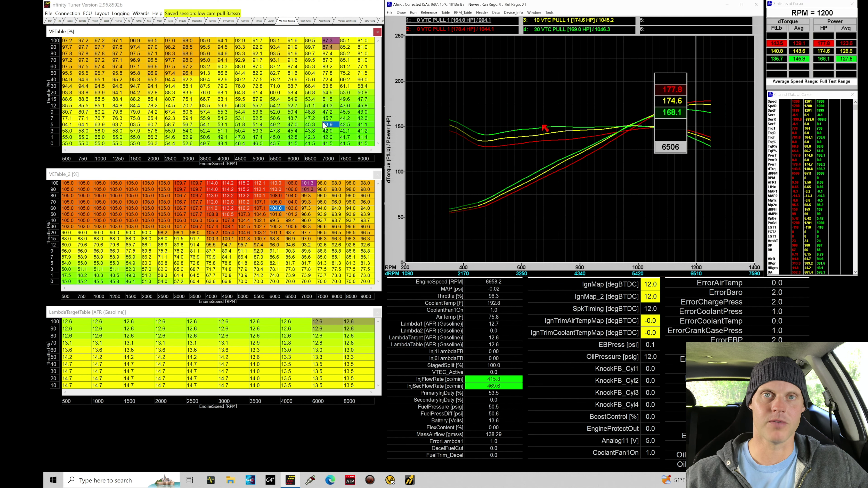
left_click(325, 126)
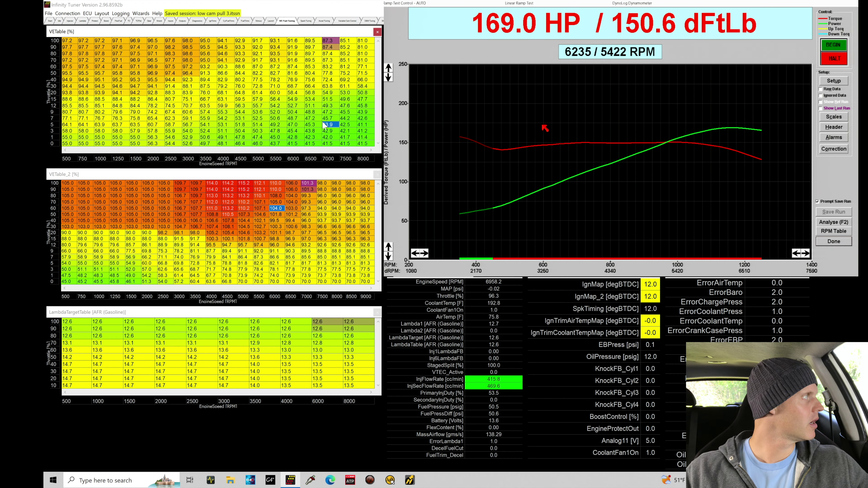
left_click(843, 46)
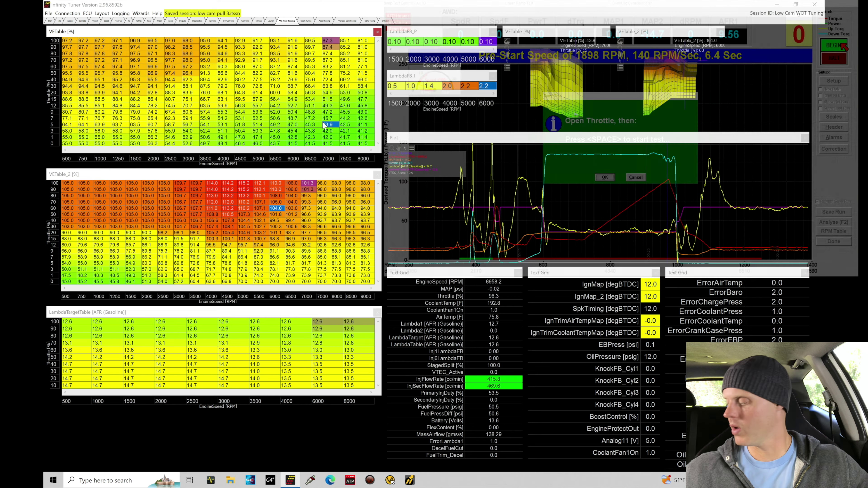